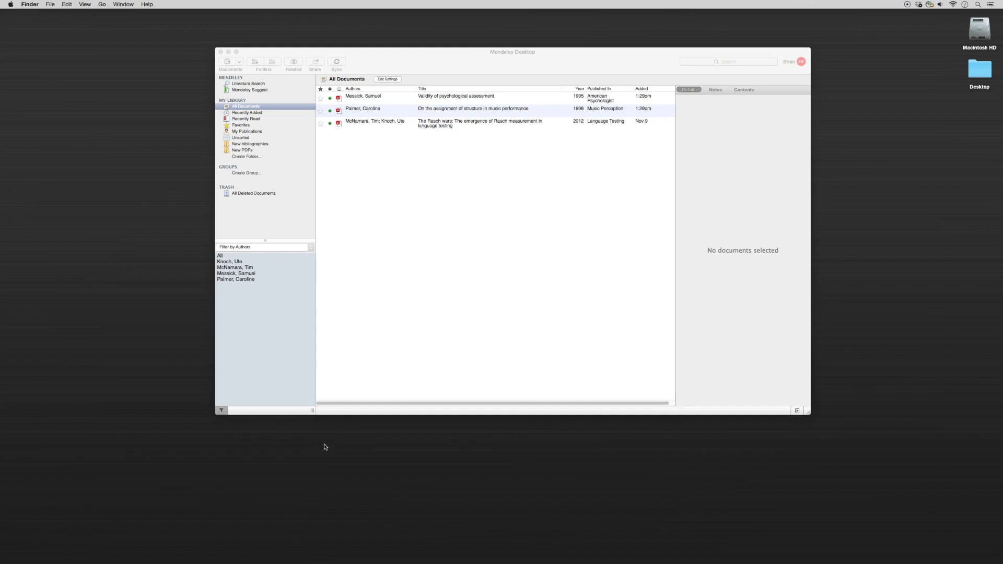
- Select all three library references together, including the American Psychologist and Music Perception articles
{"action": "left_click", "coordinate": [417, 246]}
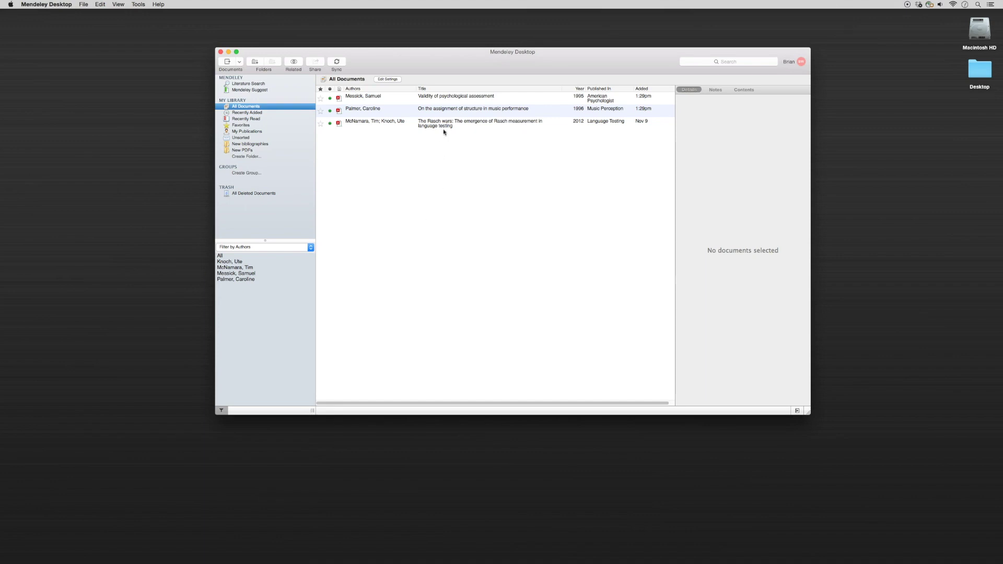
{"action": "left_click", "coordinate": [444, 99]}
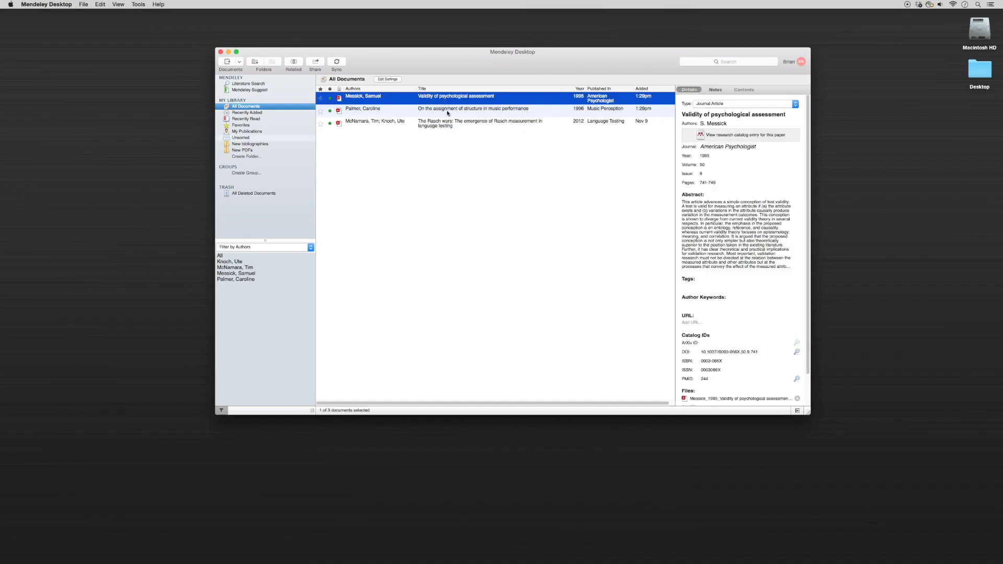
{"action": "left_click", "coordinate": [447, 110], "text": "shift"}
{"action": "left_click", "coordinate": [450, 126], "text": "shift"}
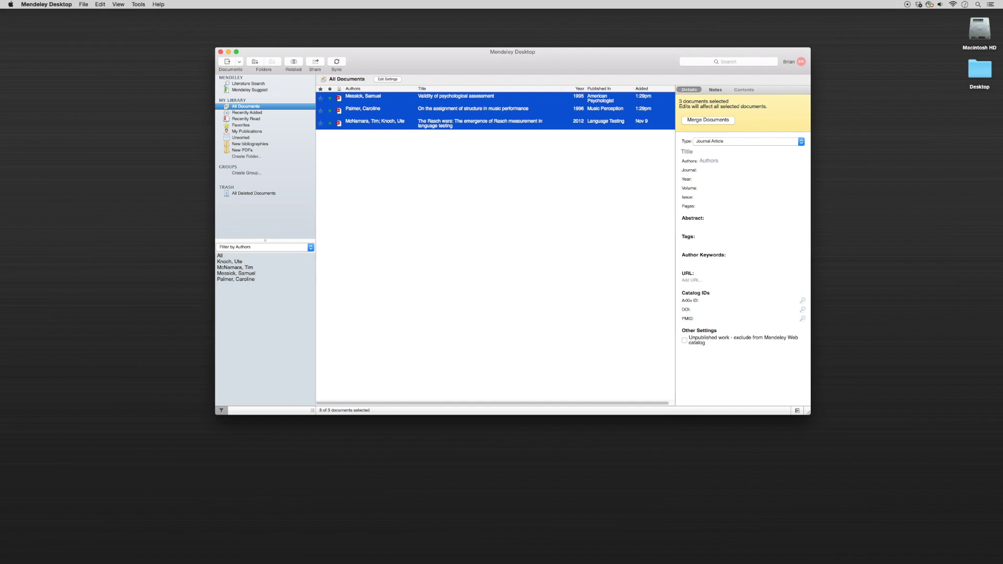
{"action": "left_click", "coordinate": [83, 5]}
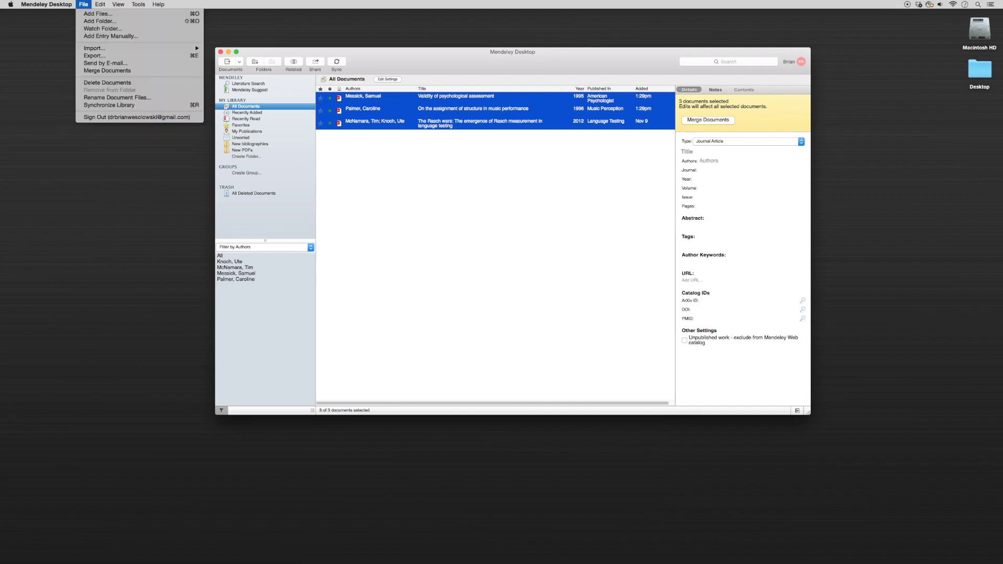
- Email the three selected references to a colleague's address with the message 'Happy reading!!'
{"action": "left_click", "coordinate": [102, 64]}
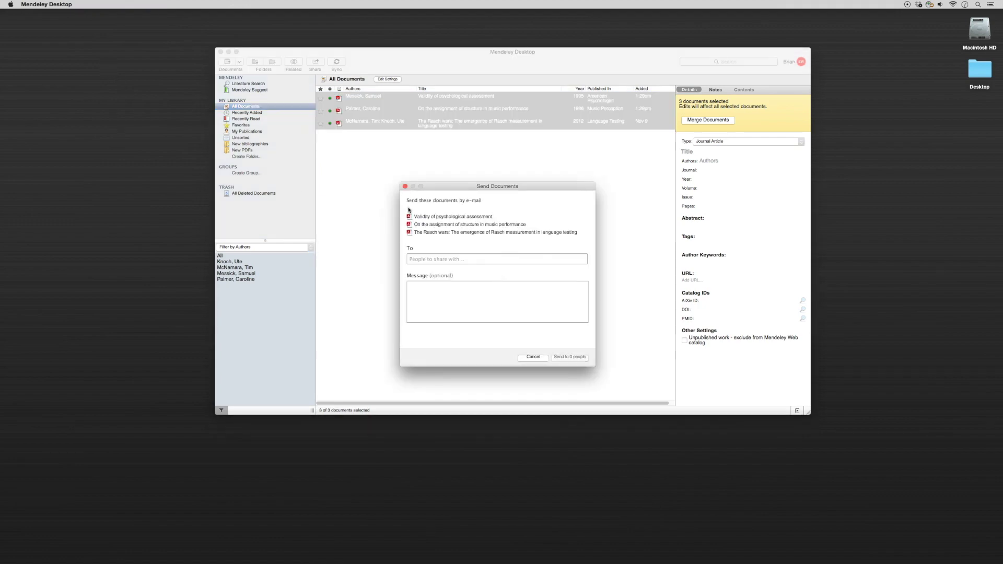
{"action": "left_click", "coordinate": [427, 259]}
{"action": "key", "text": "Tab"}
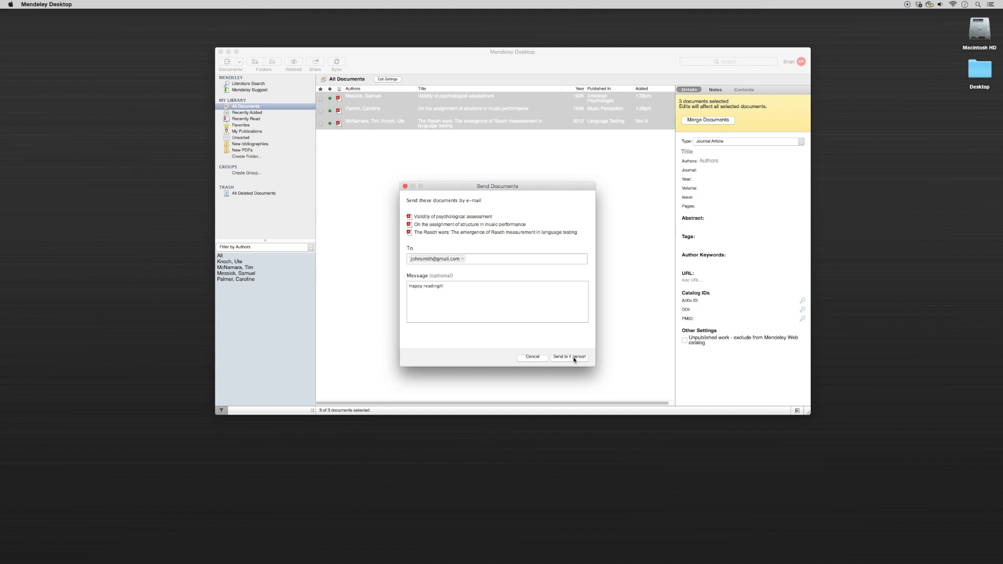
{"action": "left_click", "coordinate": [540, 358]}
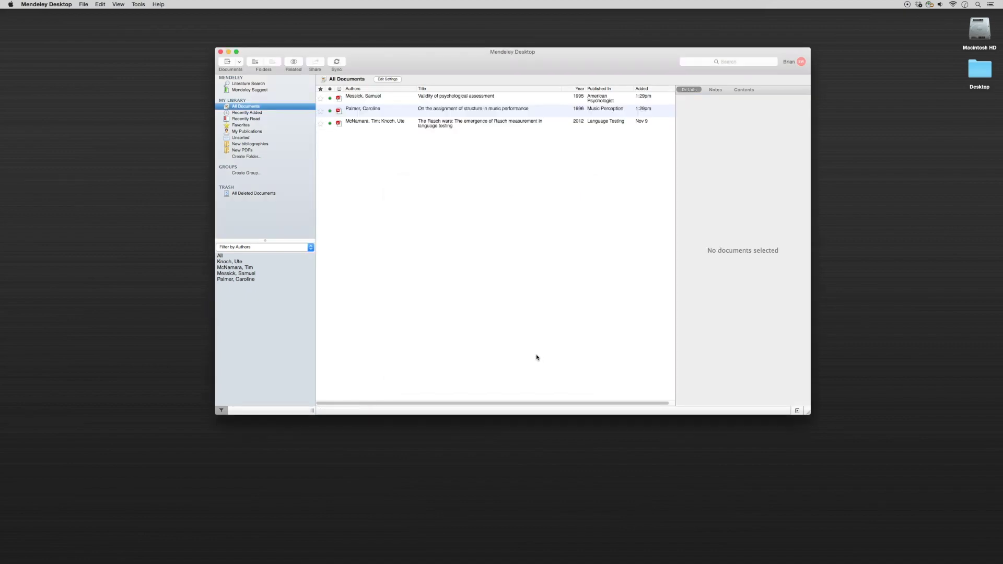
- Open the Dropbox folder from the Dock and select only the 1992 time-functions PDF
{"action": "left_click", "coordinate": [782, 458]}
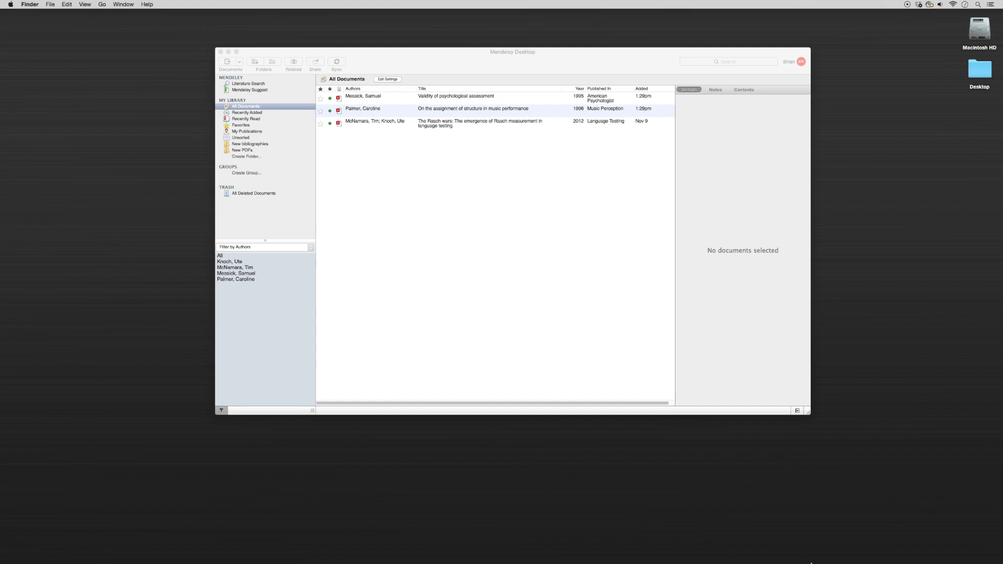
{"action": "left_click", "coordinate": [834, 551]}
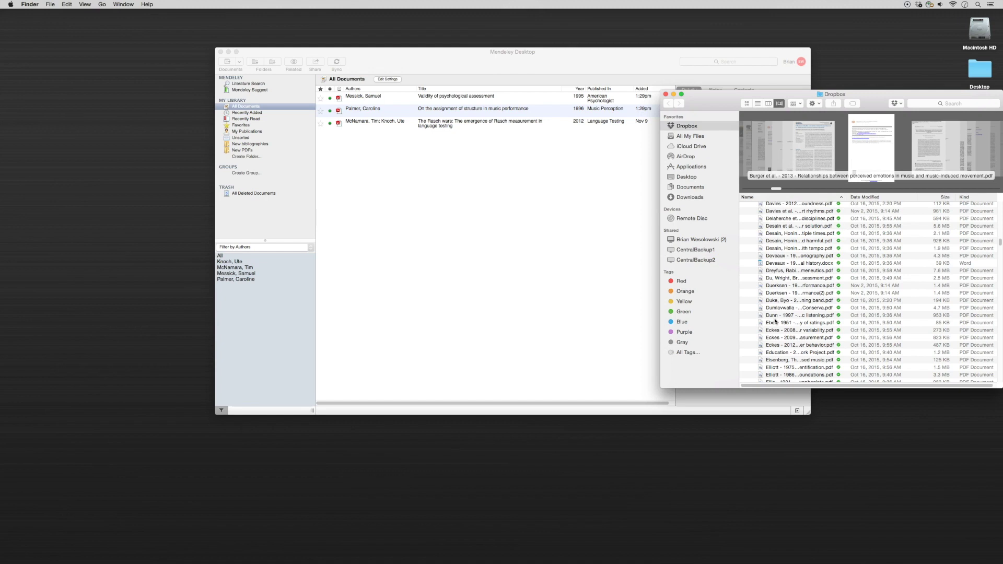
{"action": "left_click", "coordinate": [781, 236]}
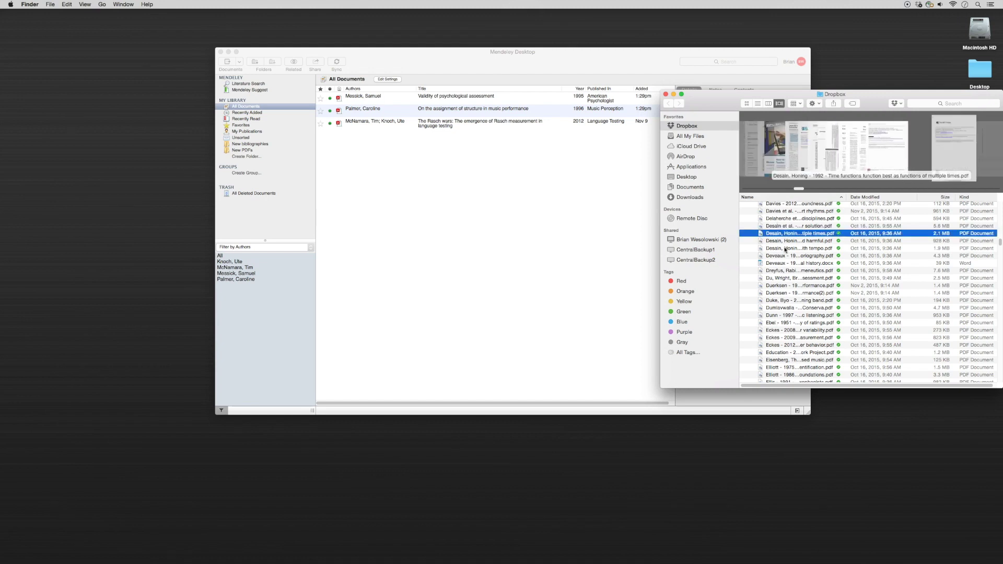
{"action": "left_click", "coordinate": [785, 248], "text": "shift"}
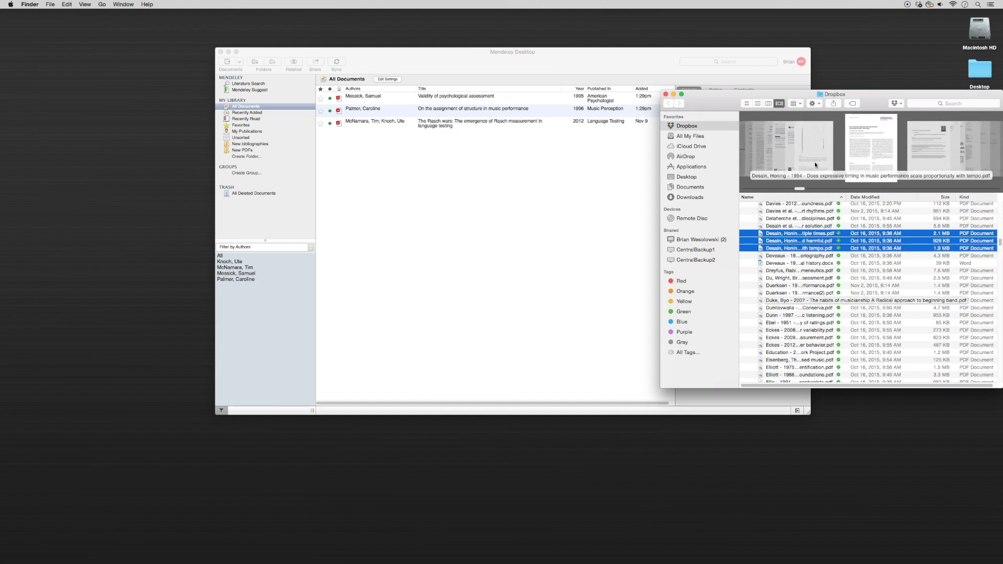
{"action": "key", "text": "Up"}
{"action": "key", "text": "Down"}
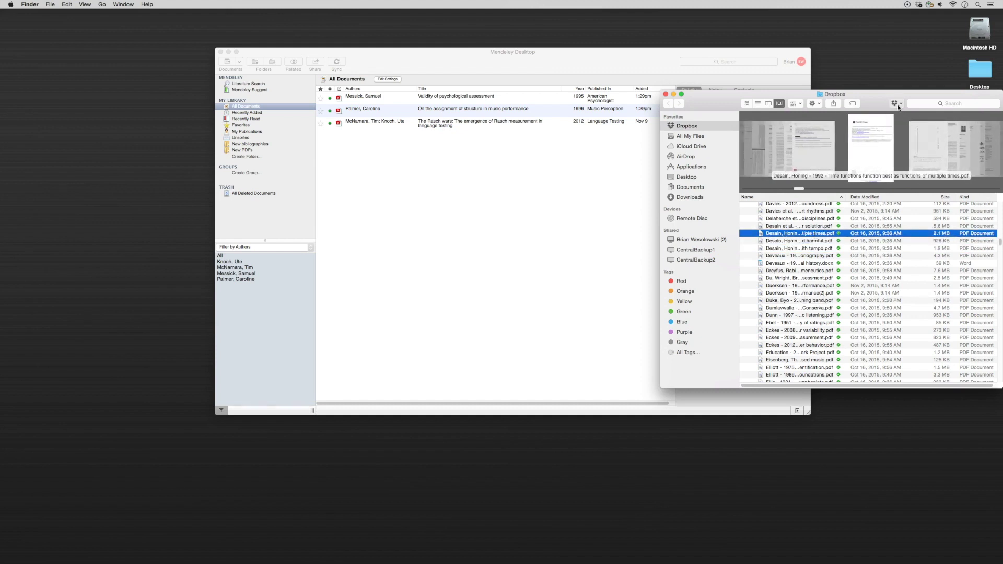
{"action": "left_click", "coordinate": [897, 103]}
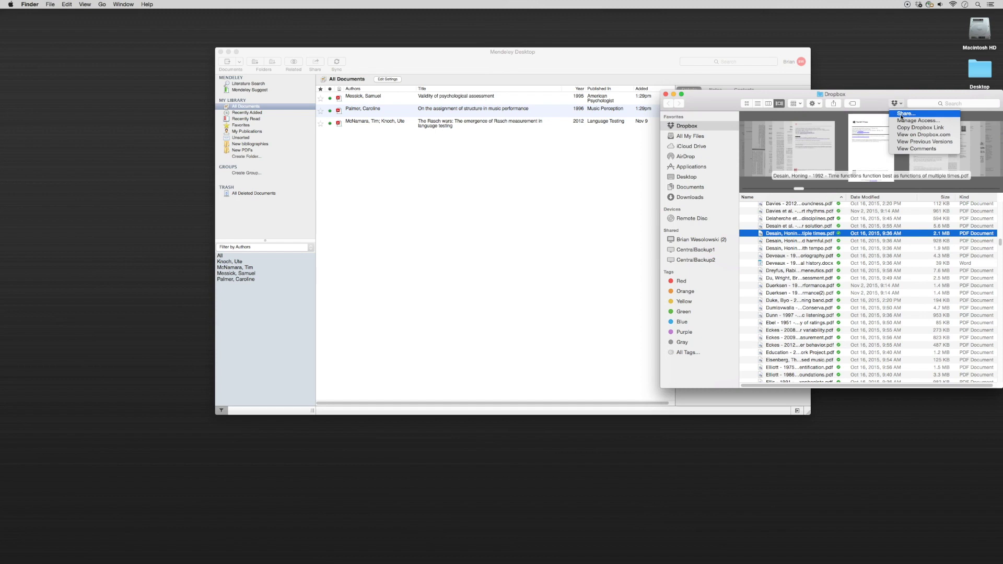
- Start a Dropbox share of the PDF to a colleague with the note 'Happy reading', then cancel it
{"action": "left_click", "coordinate": [901, 114]}
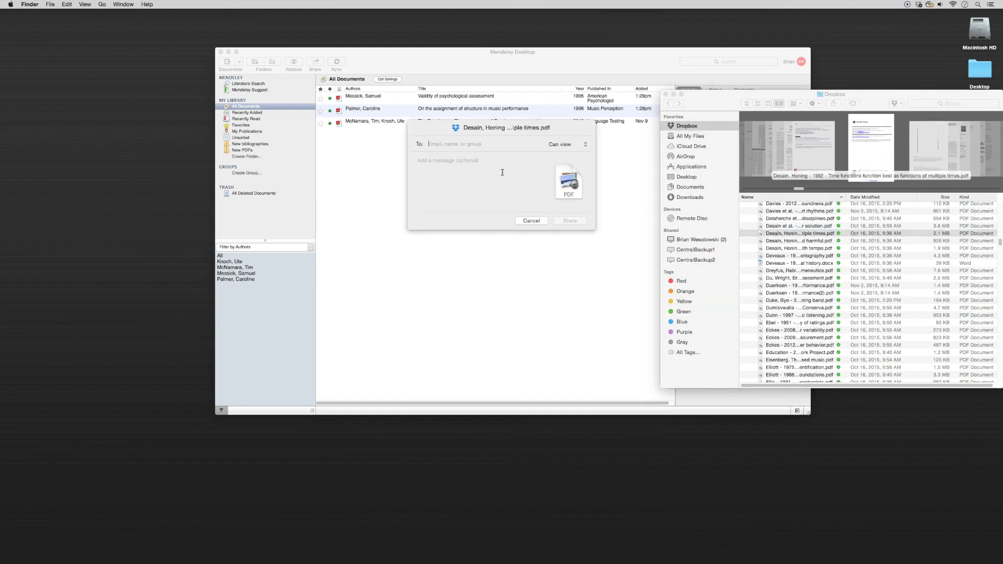
{"action": "key", "text": "Tab"}
{"action": "type", "text": "Happy r"}
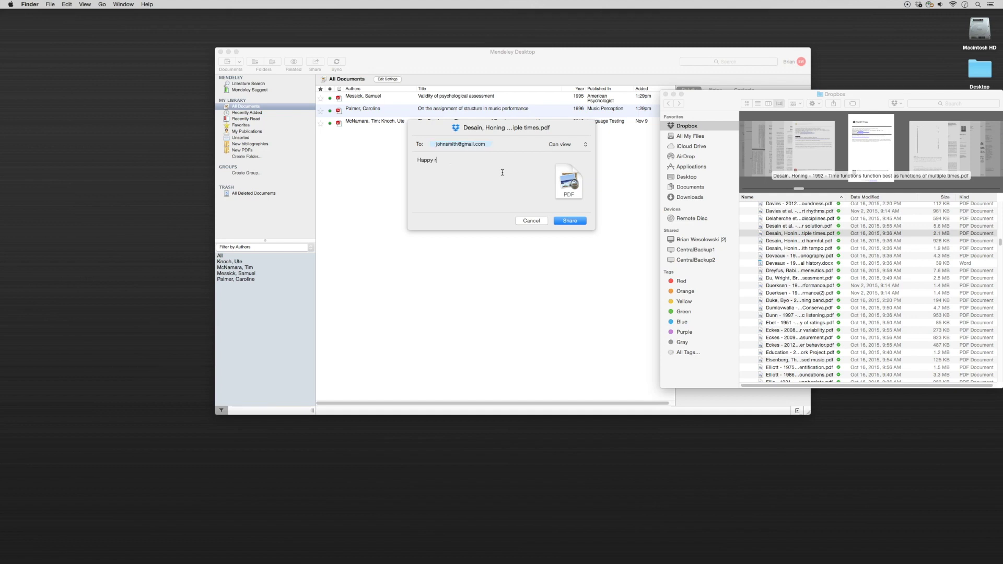
{"action": "type", "text": "eading!!!"}
{"action": "left_click", "coordinate": [528, 221]}
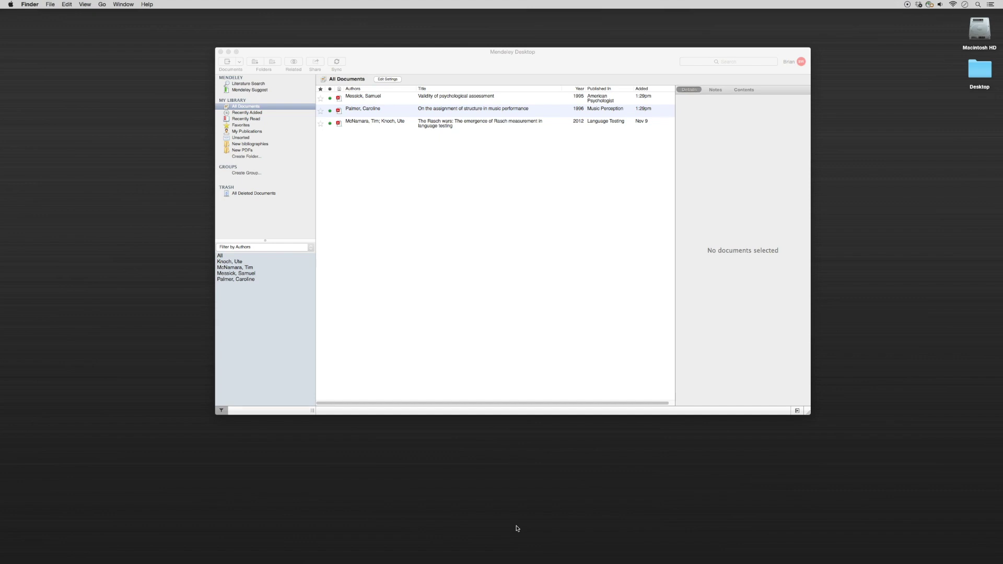
- Select the three references in the library and bring up the File > Export dialog
{"action": "left_click", "coordinate": [443, 175]}
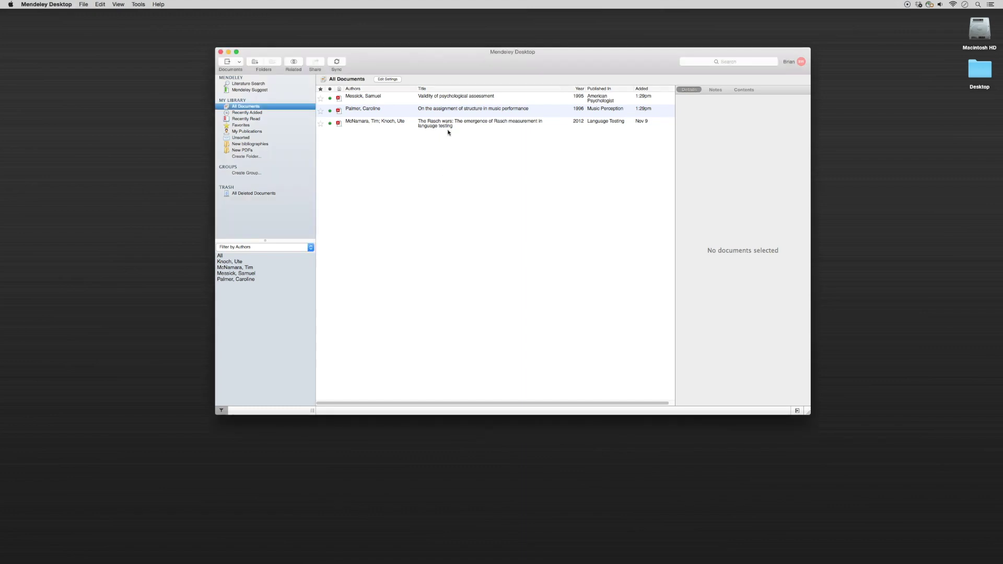
{"action": "left_click", "coordinate": [447, 99]}
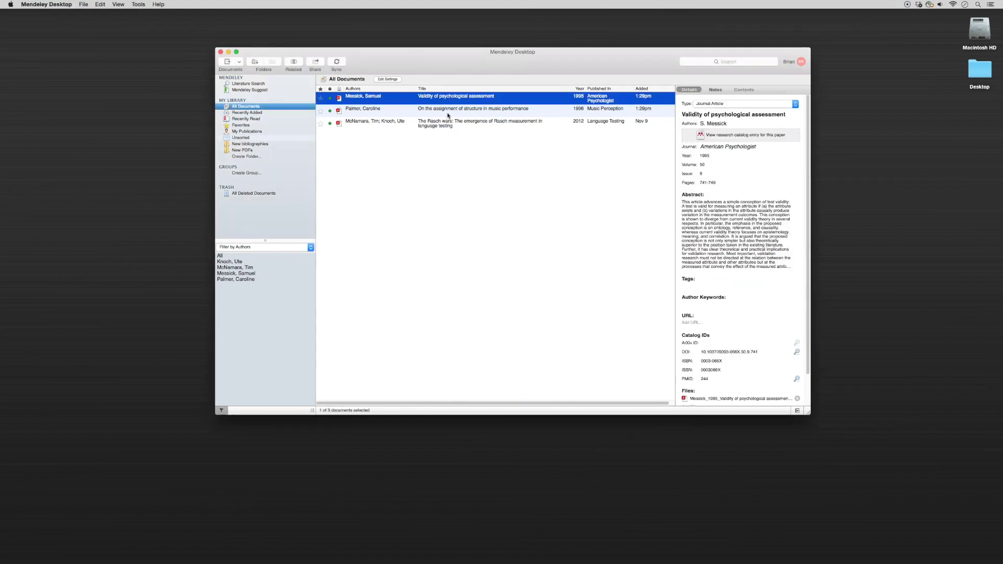
{"action": "left_click", "coordinate": [449, 113], "text": "shift"}
{"action": "left_click", "coordinate": [454, 124], "text": "shift"}
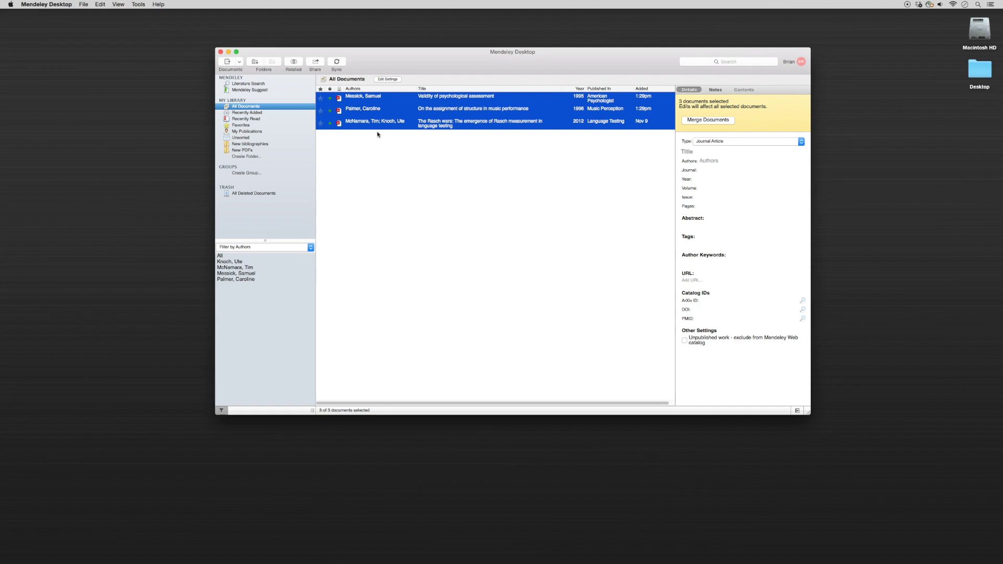
{"action": "left_click", "coordinate": [84, 4]}
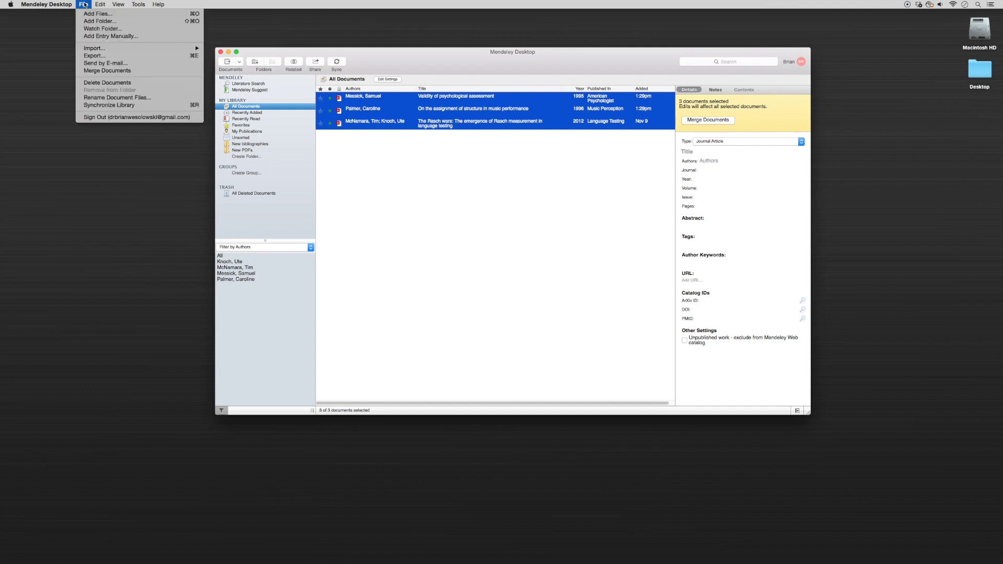
{"action": "left_click", "coordinate": [94, 55]}
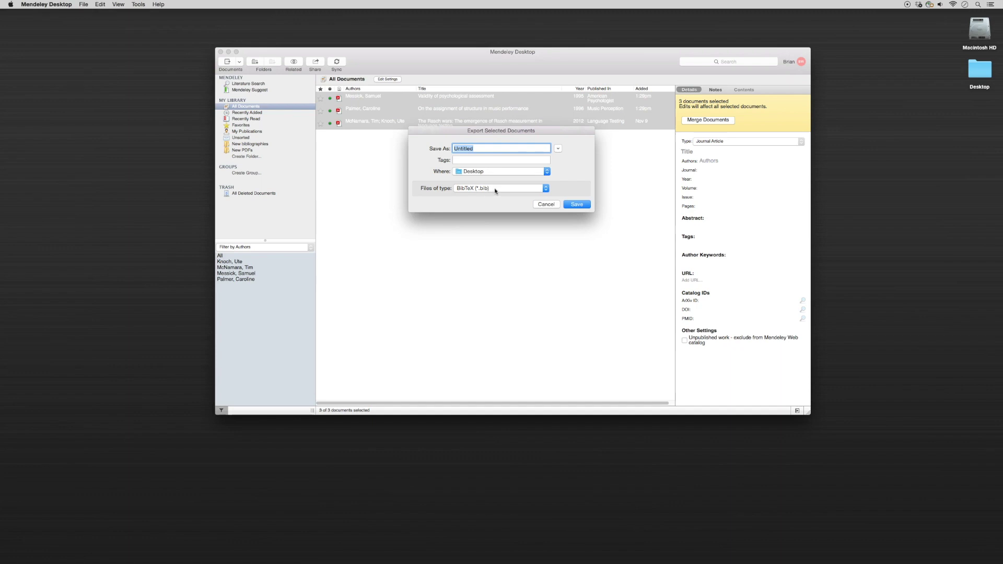
- Save the export in RIS format to the Desktop, named with the owner's name plus 'references for Paper 1'
{"action": "left_click", "coordinate": [496, 190]}
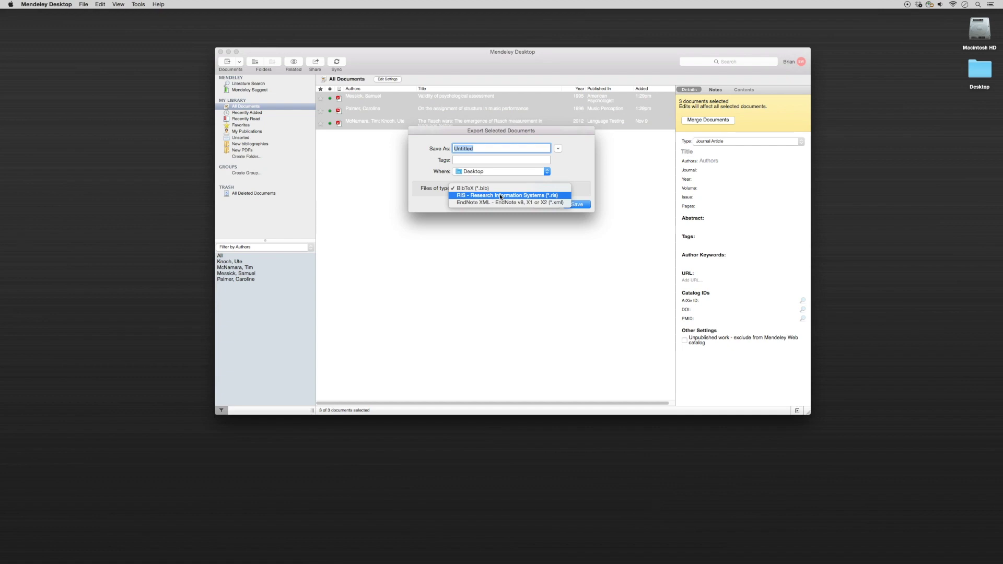
{"action": "left_click", "coordinate": [501, 195]}
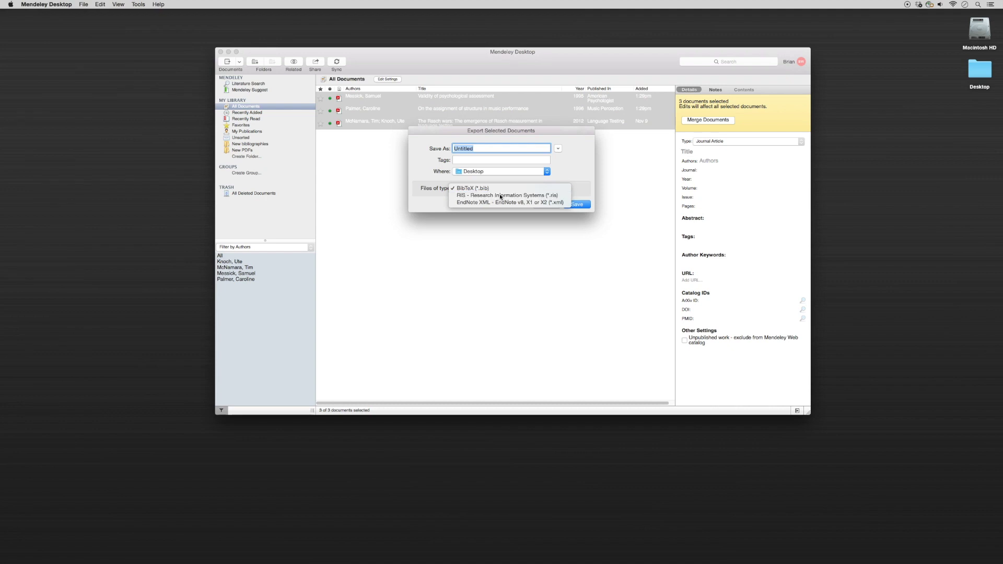
{"action": "left_click", "coordinate": [480, 149]}
{"action": "left_click_drag", "start_coordinate": [480, 148], "coordinate": [449, 148]}
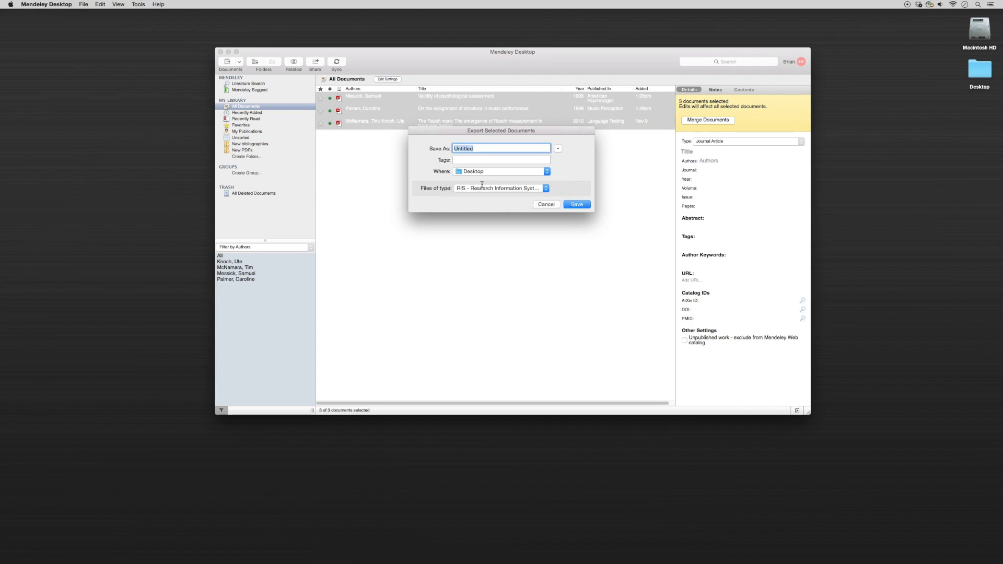
{"action": "type", "text": "Brian's references for Paper 1"}
{"action": "left_click", "coordinate": [581, 205]}
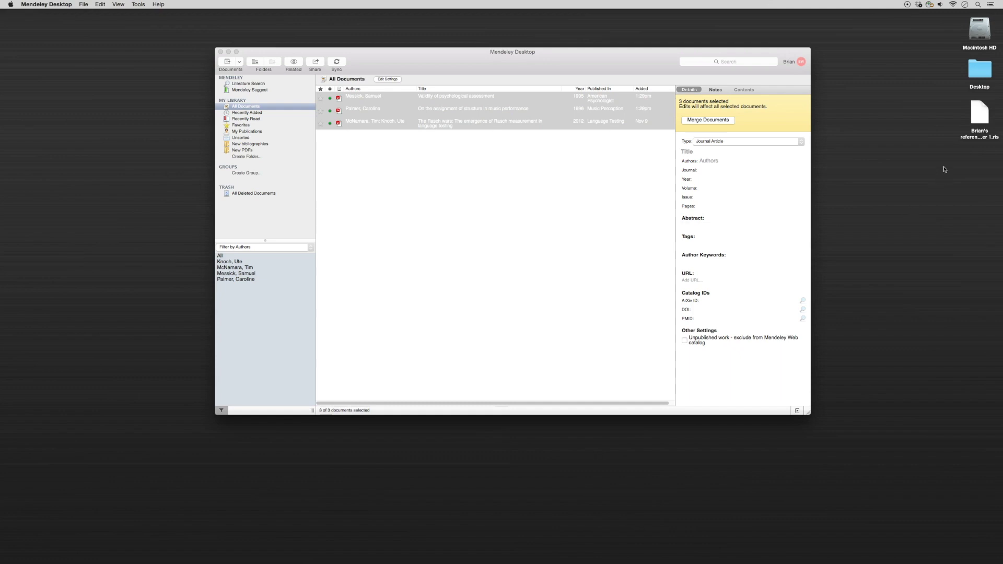
- Move the exported RIS file on the Desktop next to the Mendeley reference list
{"action": "left_click_drag", "start_coordinate": [979, 112], "coordinate": [932, 145]}
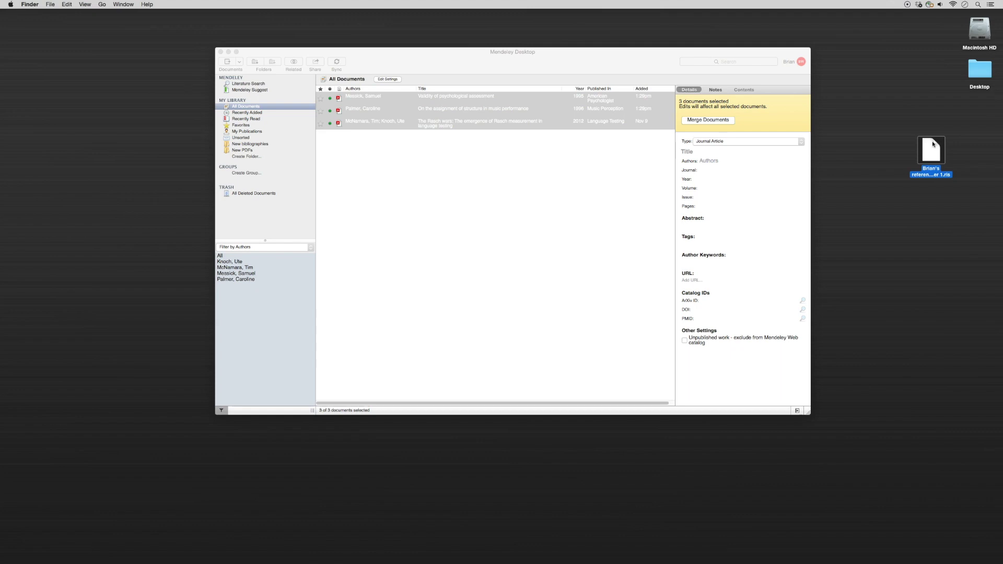
{"action": "left_click_drag", "start_coordinate": [934, 143], "coordinate": [934, 147]}
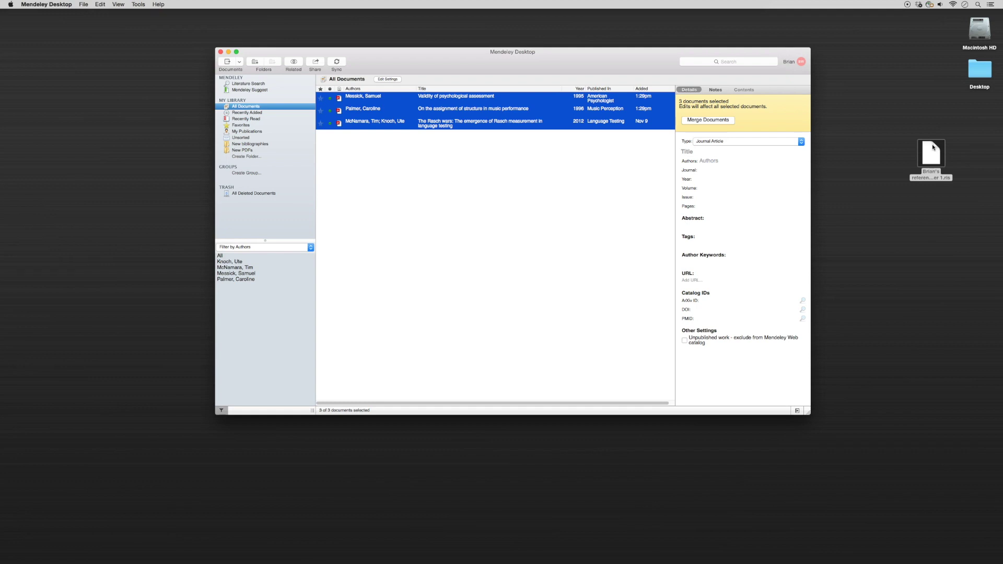
- Create a 'Paper 1' folder in My Library and drag the RIS file onto its document list
{"action": "left_click", "coordinate": [247, 157]}
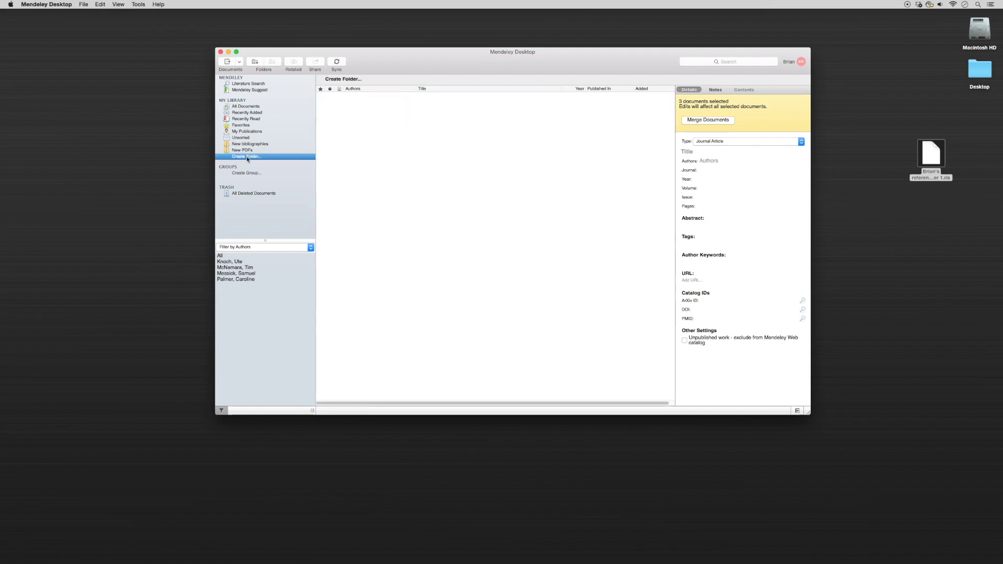
{"action": "type", "text": "Paper 1"}
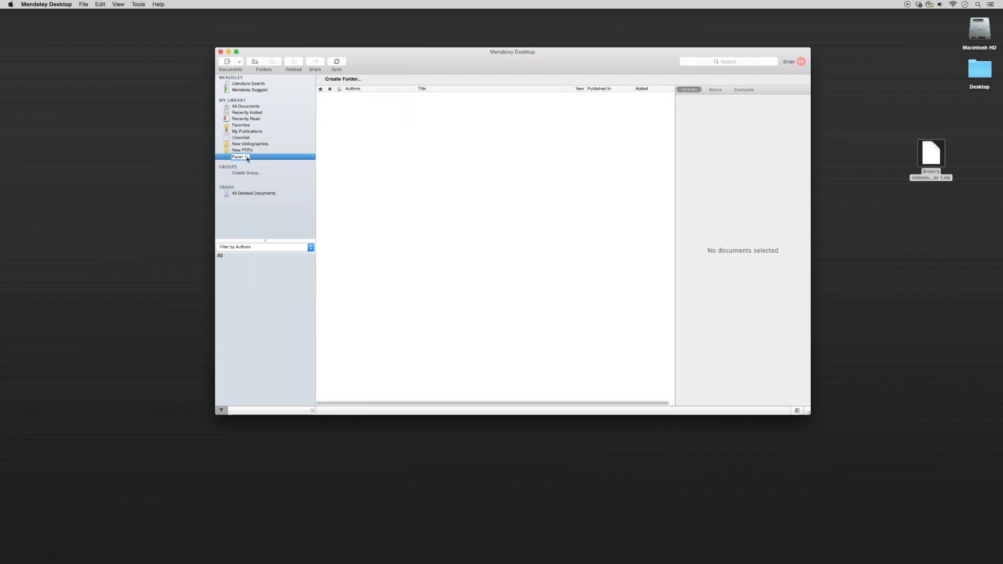
{"action": "key", "text": "Return"}
{"action": "left_click_drag", "start_coordinate": [932, 154], "coordinate": [389, 154]}
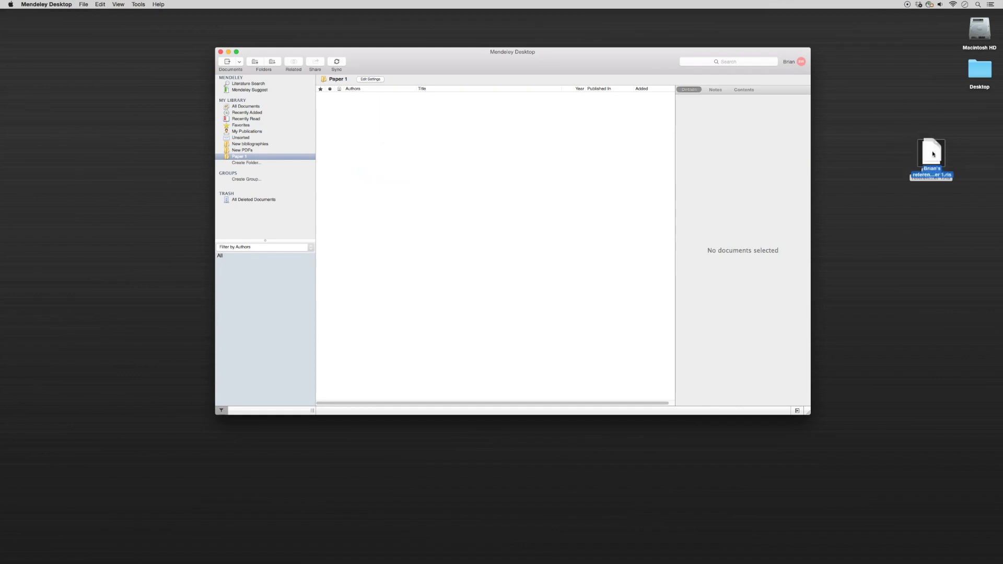